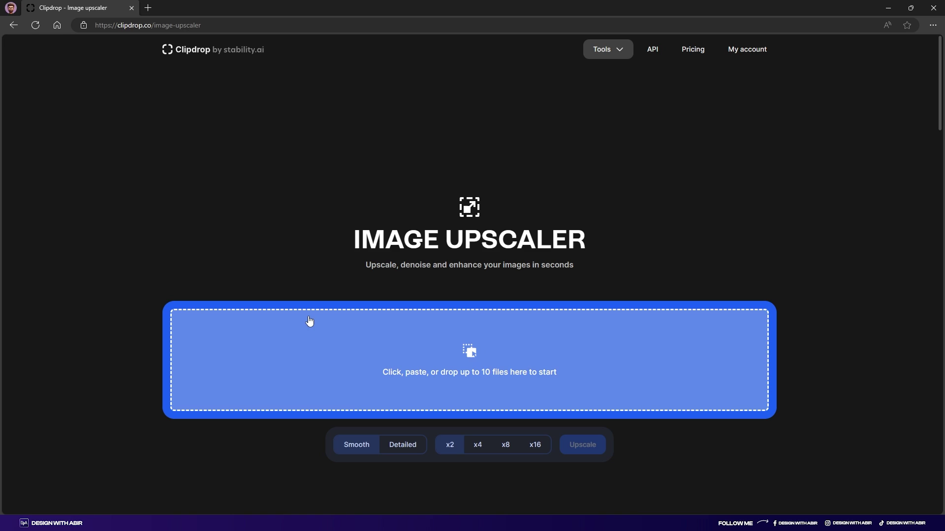
- Load Example - Image 02 - DWA into Clipdrop's upscaler
left_click(310, 323)
left_click(169, 85)
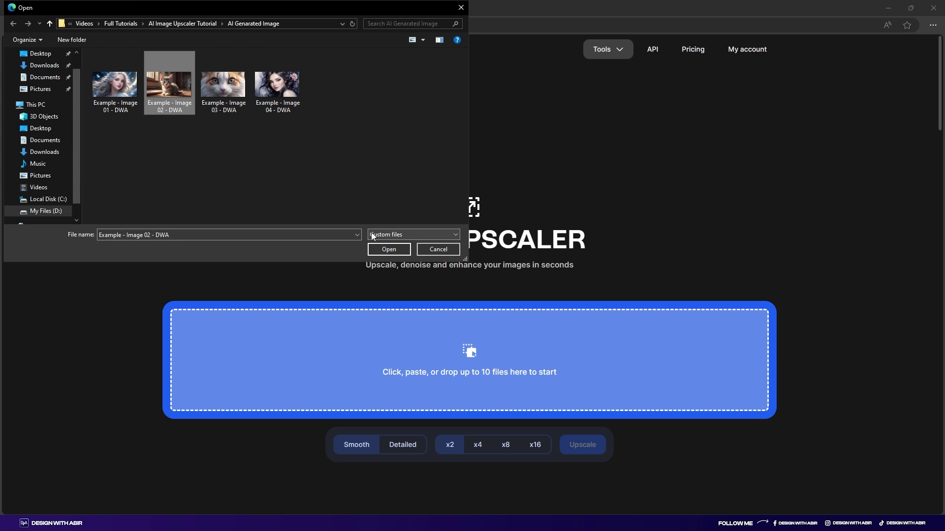
left_click(386, 248)
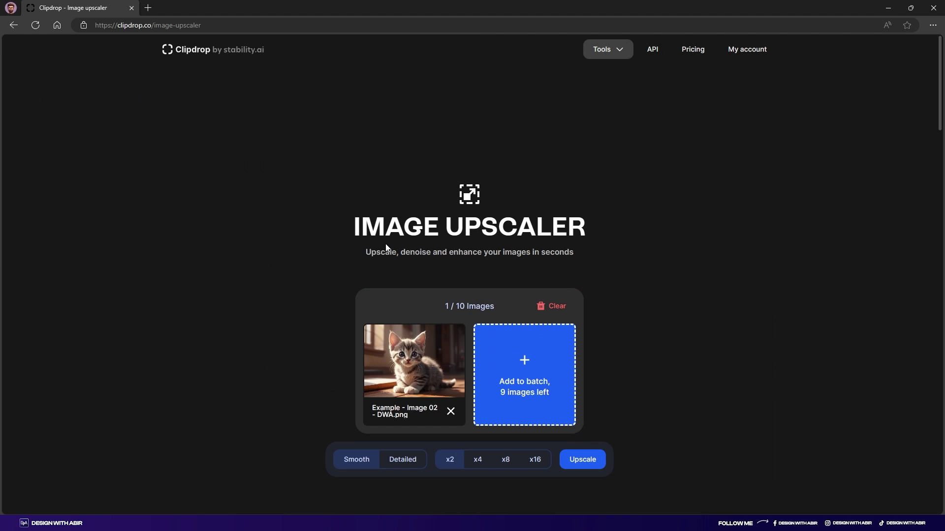
- Upscale the kitten at x2, dismissing the PRO notice, and download the result
left_click(530, 459)
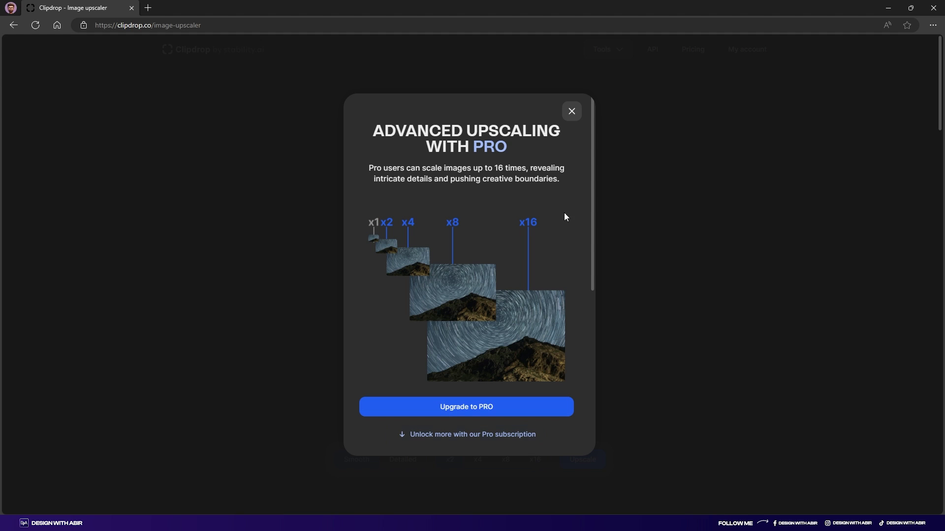
left_click(572, 111)
left_click(586, 464)
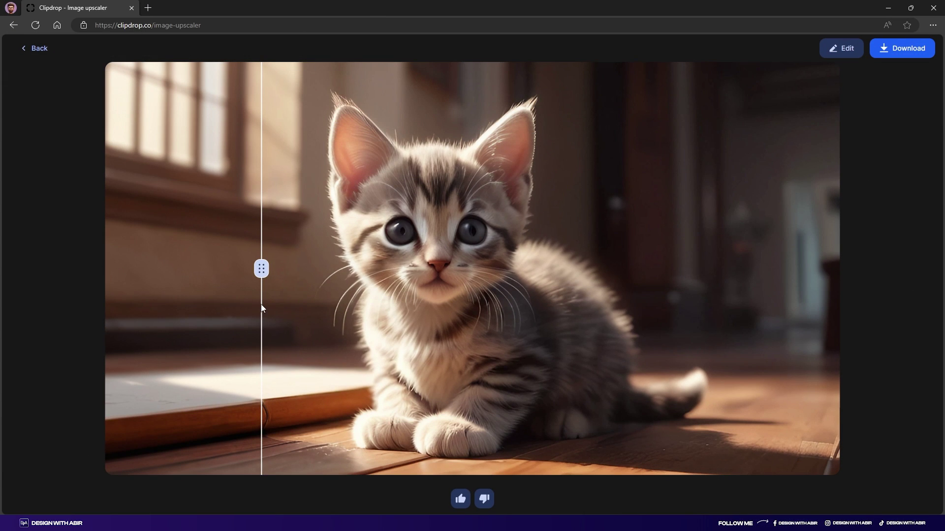
left_click(897, 55)
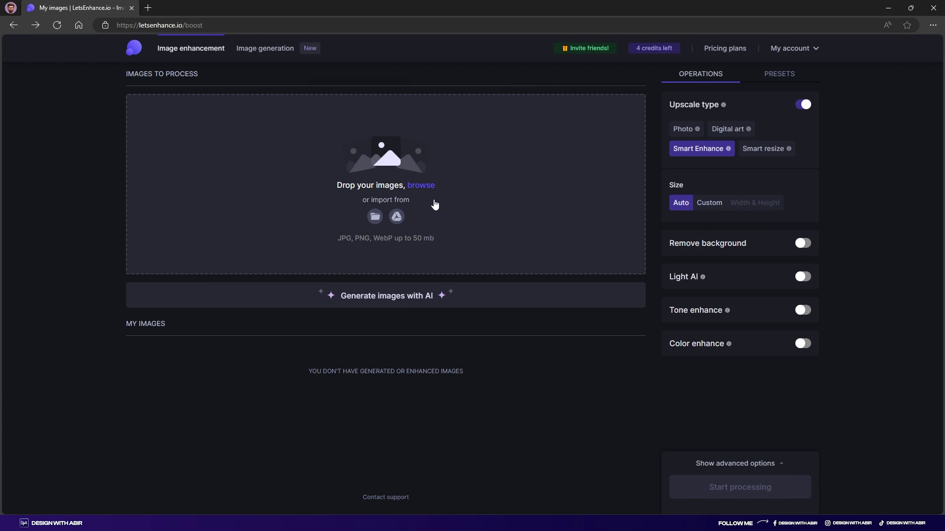
- Upload Example - Image 02 - DWA and enhance it with the Photo upscale type
left_click(433, 199)
left_click(169, 85)
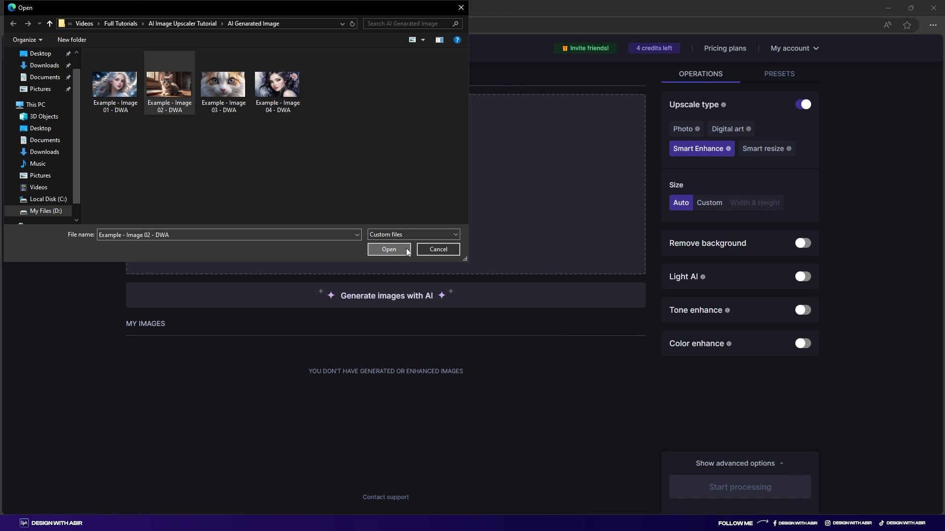
left_click(389, 249)
left_click(677, 136)
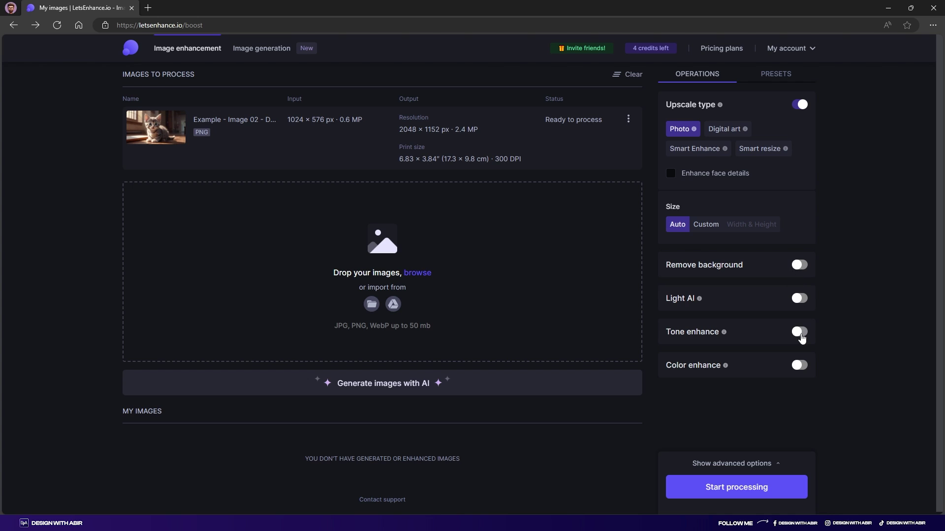
left_click(735, 492)
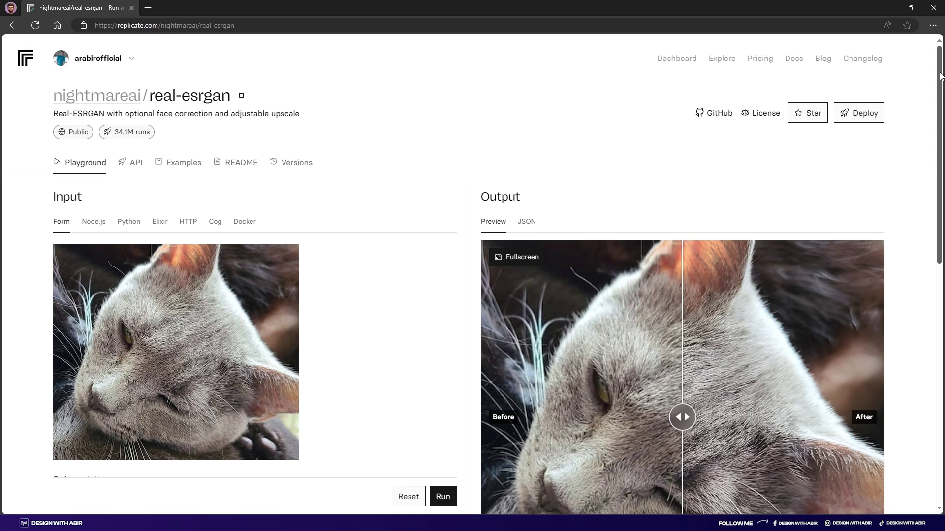
scroll(941, 76, "down", 4)
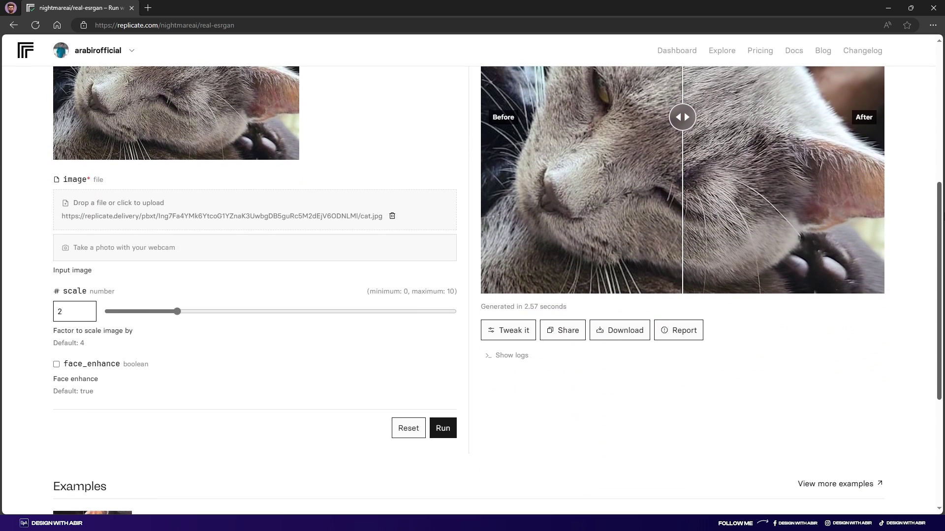
- Run real-esrgan on Example - Image 02 - DWA with the scale set to 2
left_click(413, 198)
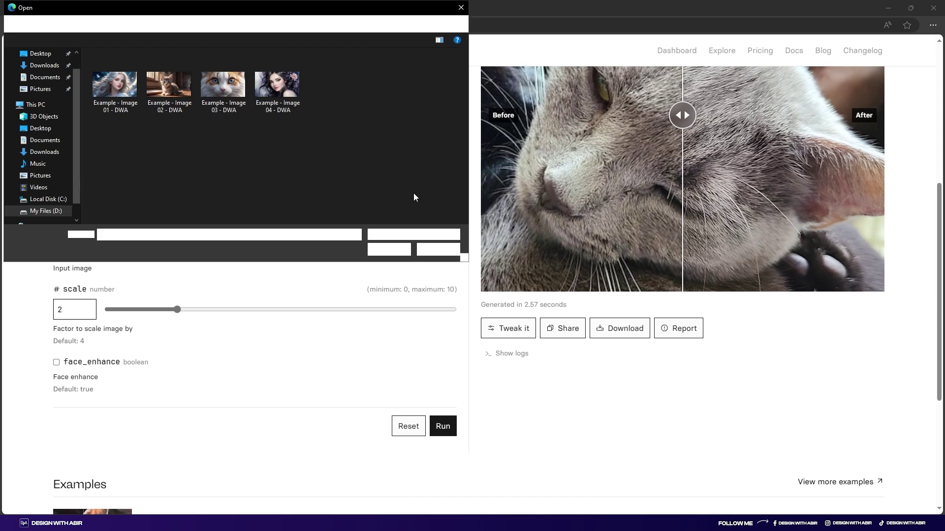
left_click(160, 88)
left_click(399, 249)
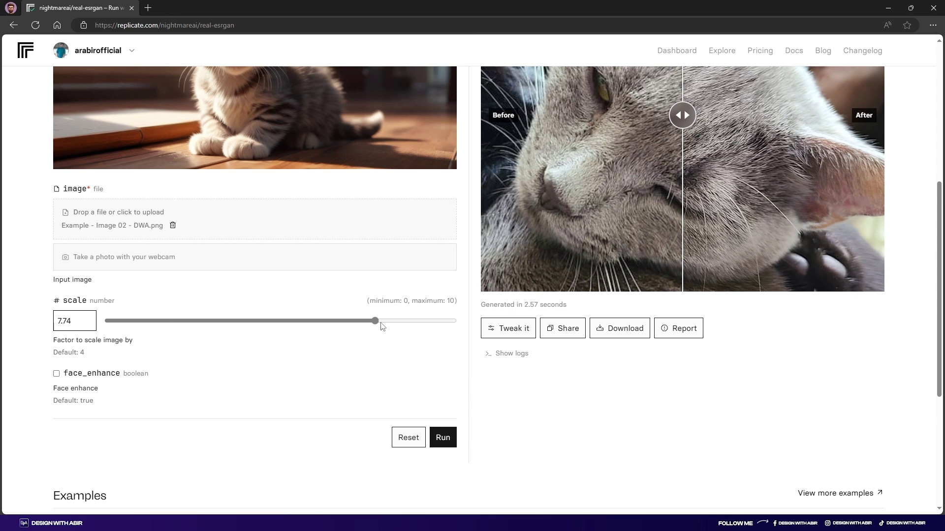
left_click_drag(186, 325, 456, 325)
double_click(61, 320)
type("2")
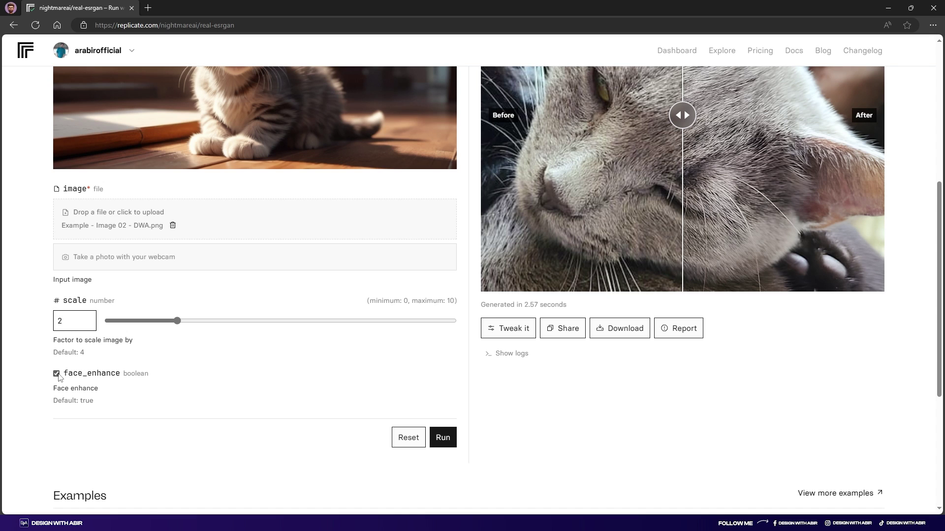
left_click(444, 438)
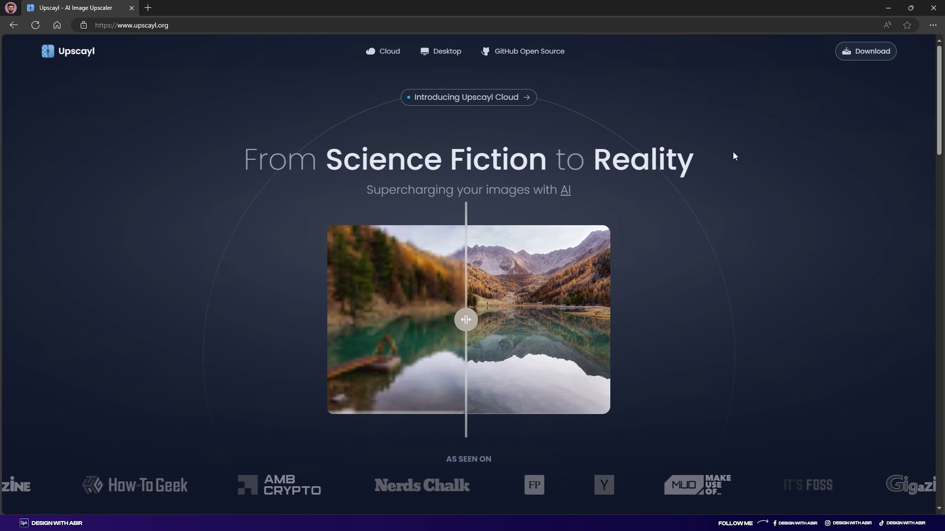
- Go to upscayl.org's Download section from the top navigation bar
left_click(853, 59)
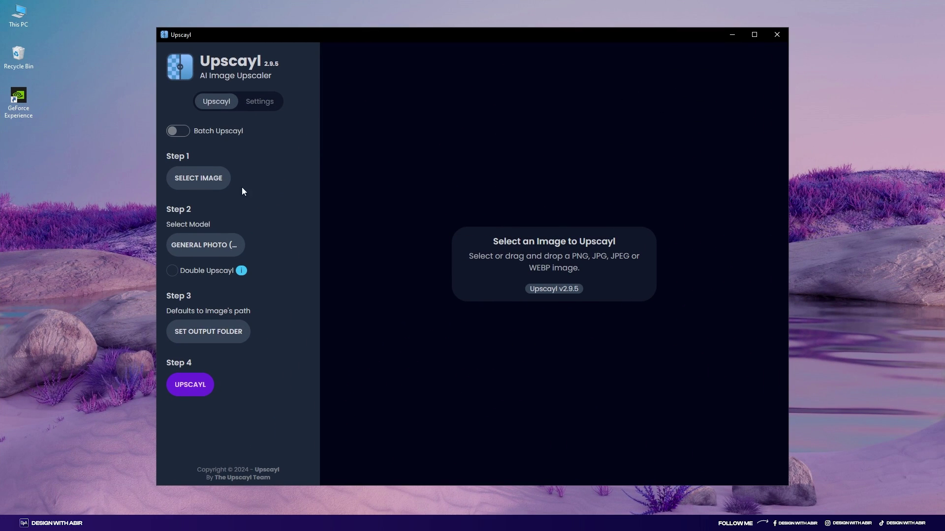
- Upscale Example - Image 02 - DWA with the General Photo (Ultramix Balanced) model
left_click(211, 180)
left_click(162, 102)
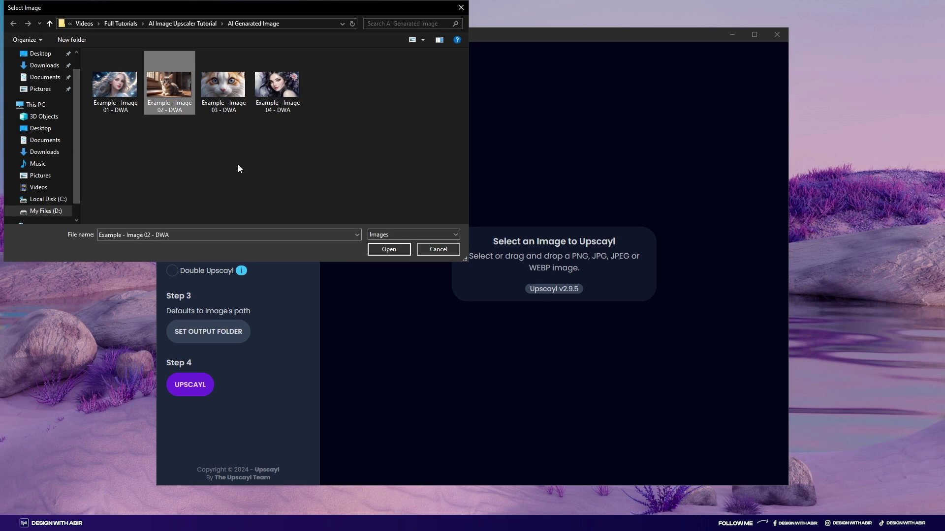
left_click(383, 251)
left_click(228, 254)
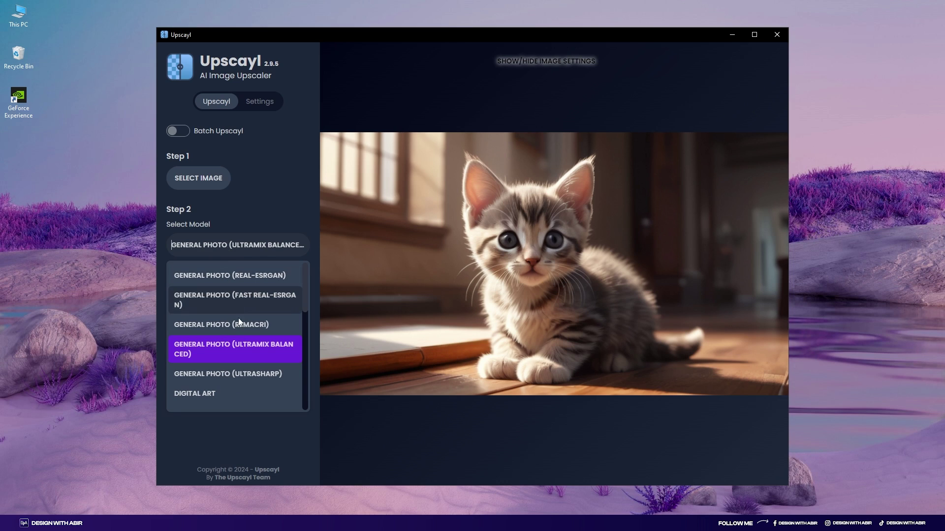
left_click(235, 346)
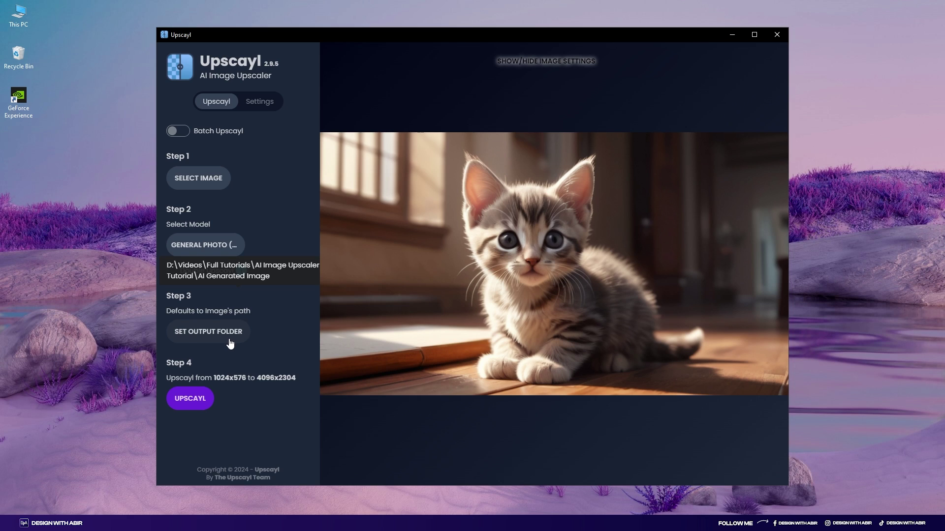
left_click(198, 399)
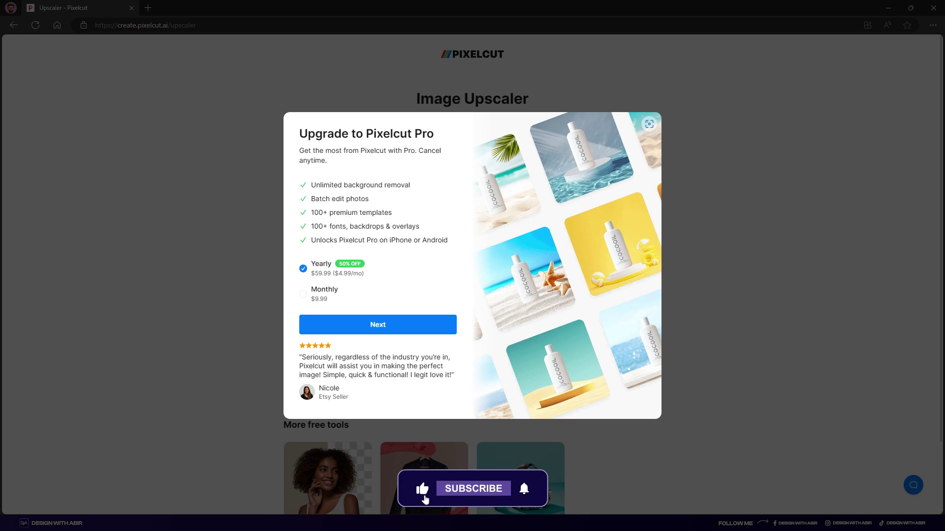
- Dismiss the upgrade modal and upload Example - Image 02 - DWA for 2x upscaling
key("Escape")
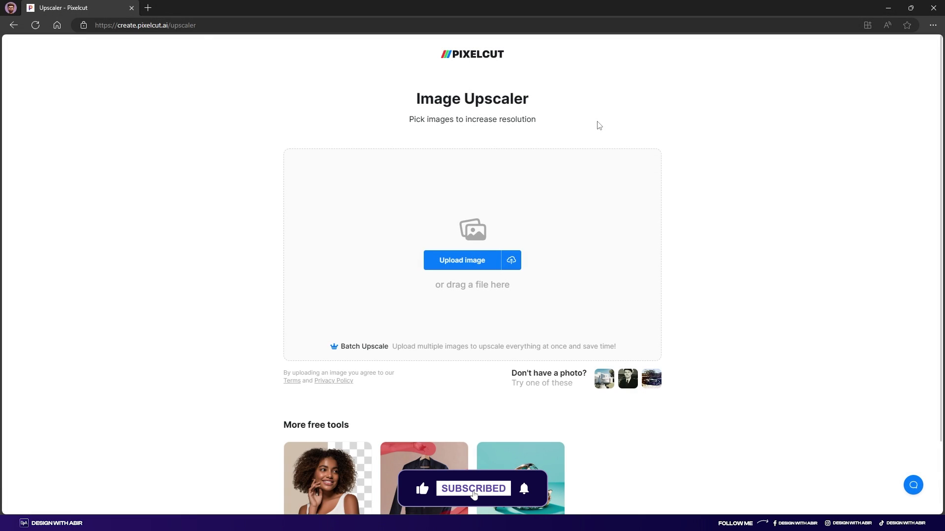
left_click(427, 254)
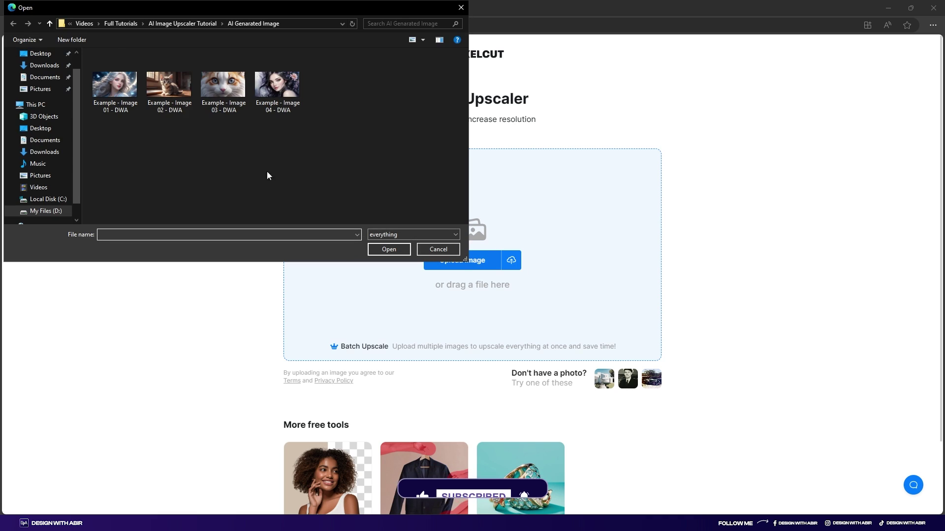
left_click(177, 109)
left_click(388, 249)
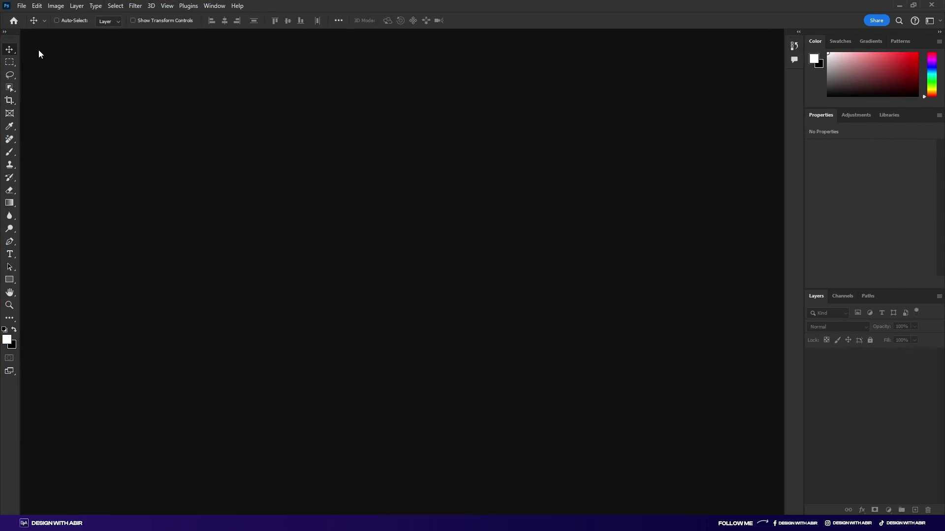
- Open the kitten PNG in Photoshop
left_click(22, 6)
left_click(42, 39)
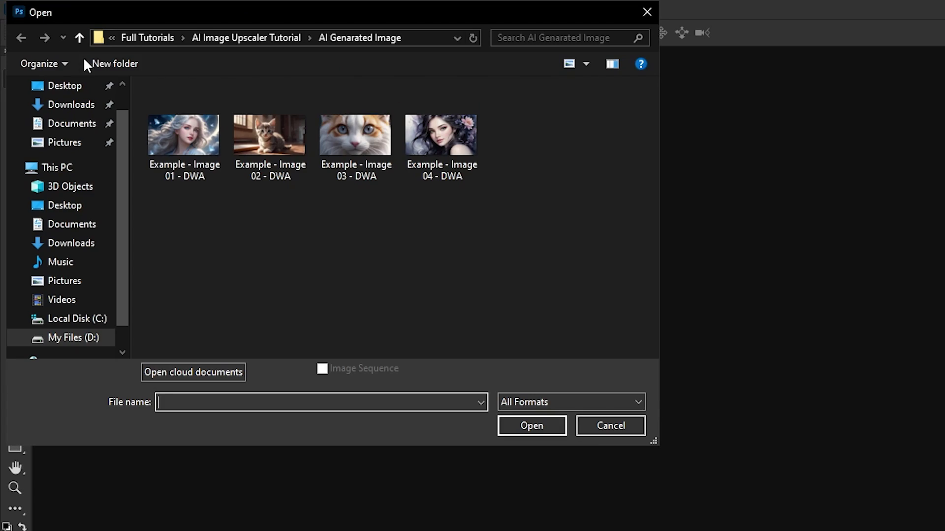
left_click(270, 140)
left_click(500, 427)
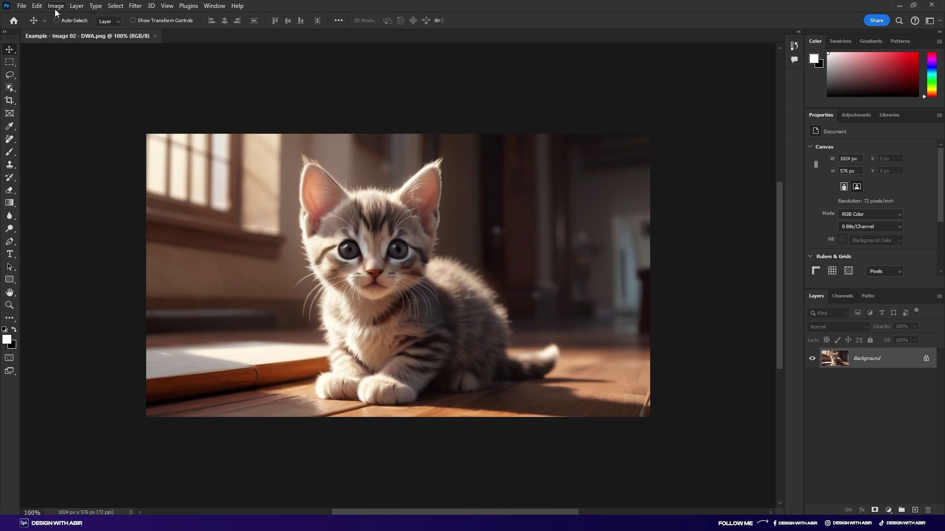
- Resize the image to 2048 × 1152 px with Preserve Details 2.0 resampling
left_click(55, 6)
left_click(66, 80)
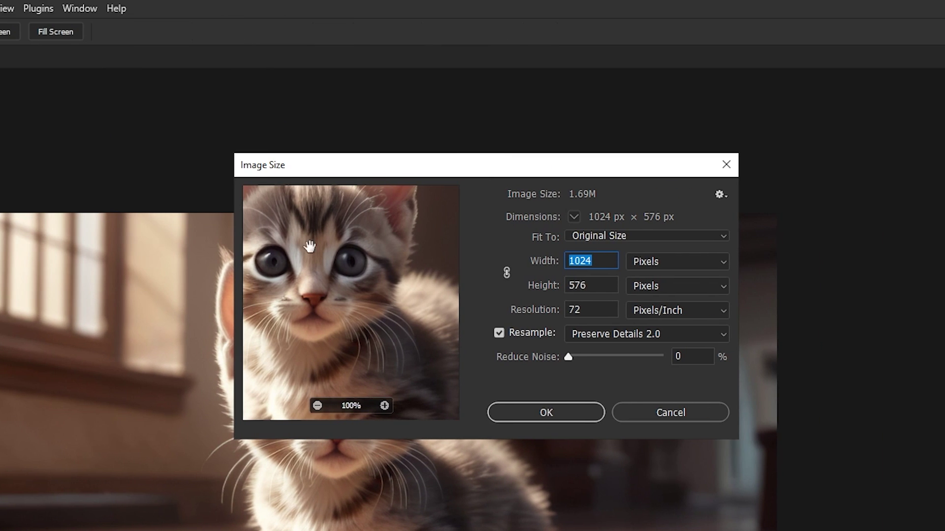
left_click(505, 274)
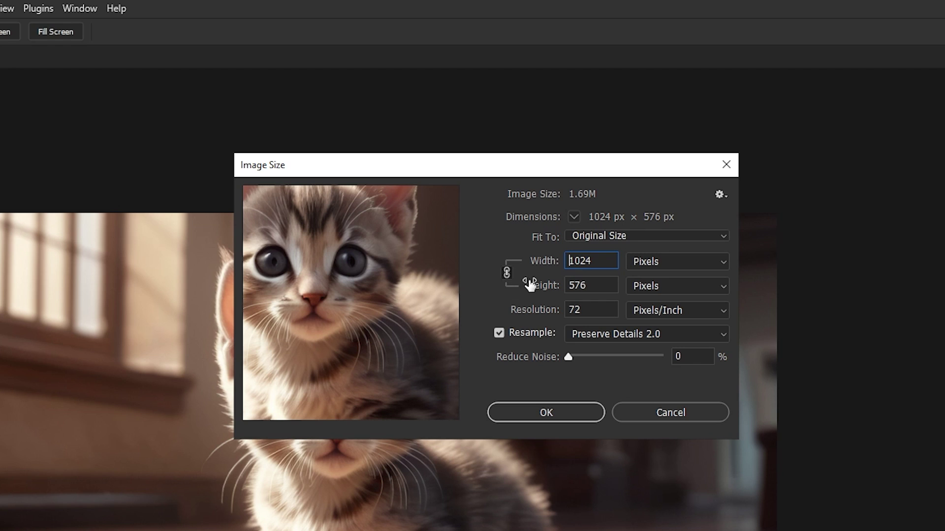
left_click(613, 261)
type("*2")
left_click(609, 334)
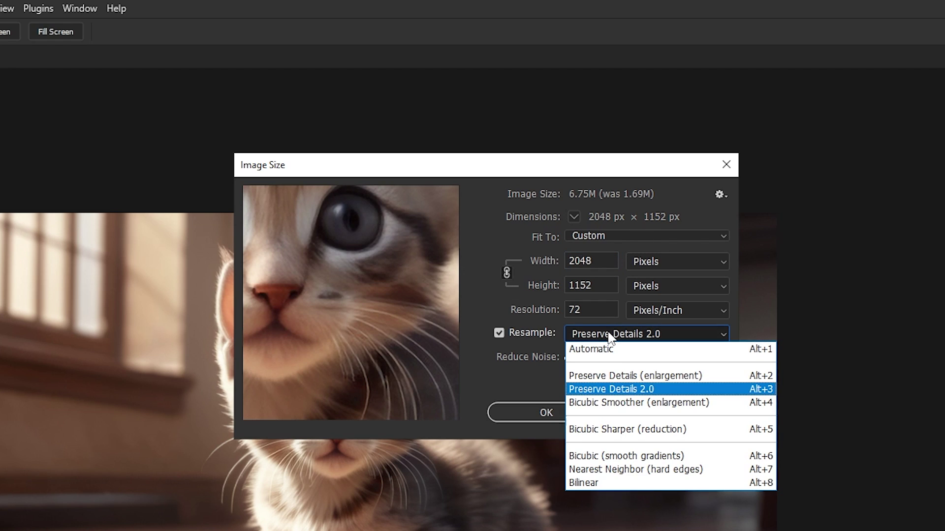
left_click(611, 389)
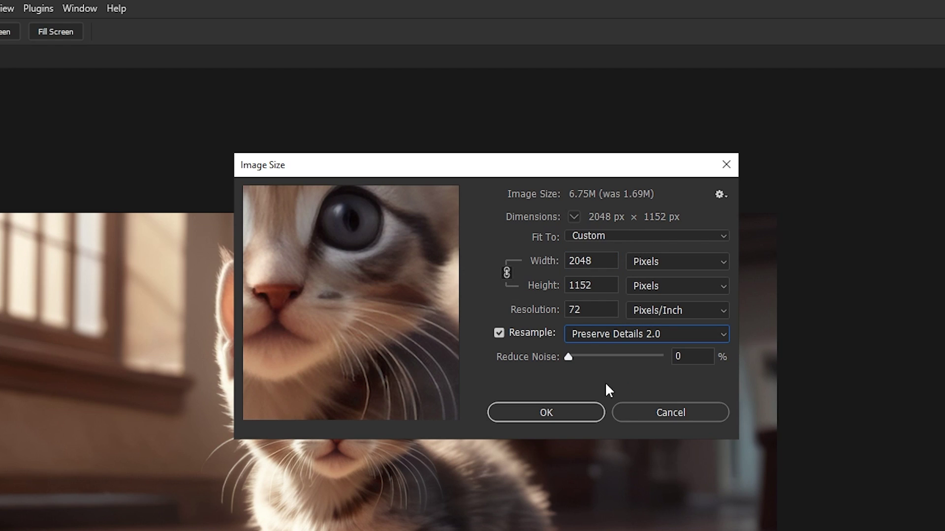
left_click(554, 412)
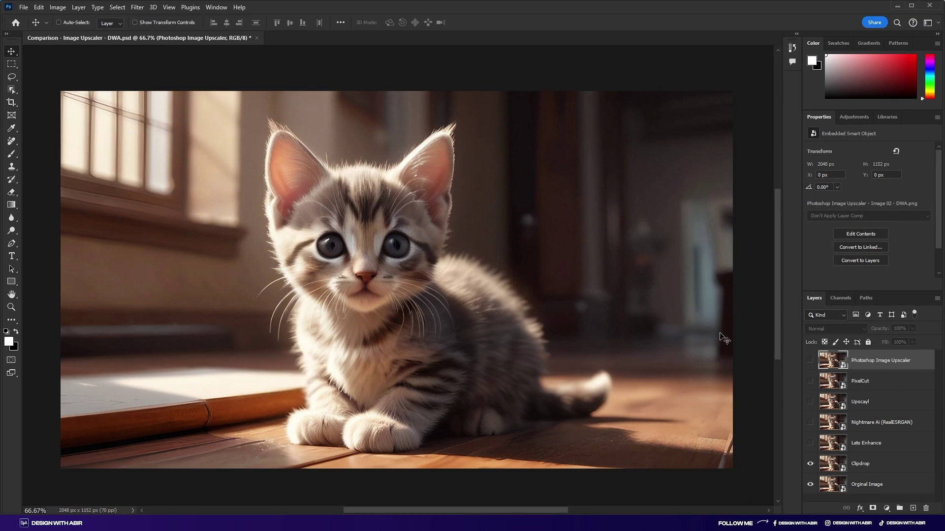
- Turn on the Lets Enhance, Nightmare AI, Upscayl, PixelCut and Photoshop Image Upscaler layers
left_click(809, 442)
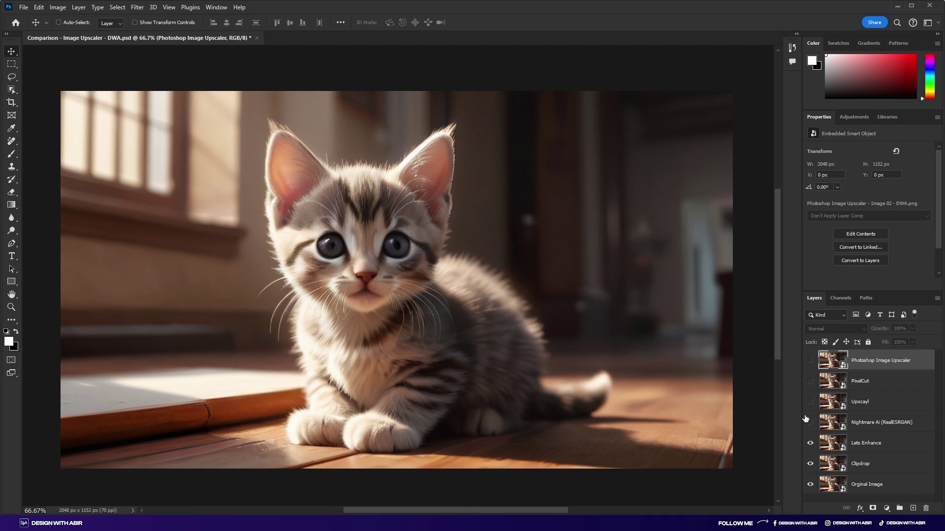
left_click(809, 422)
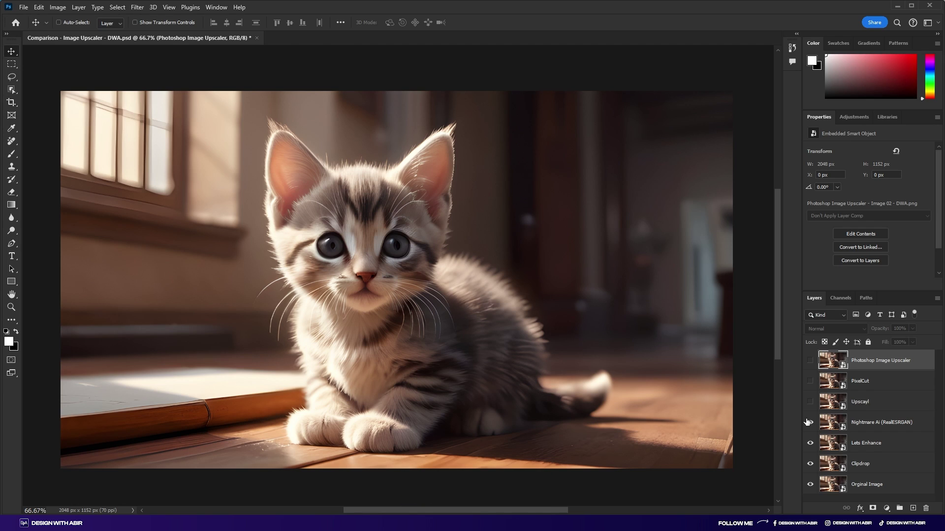
left_click(810, 401)
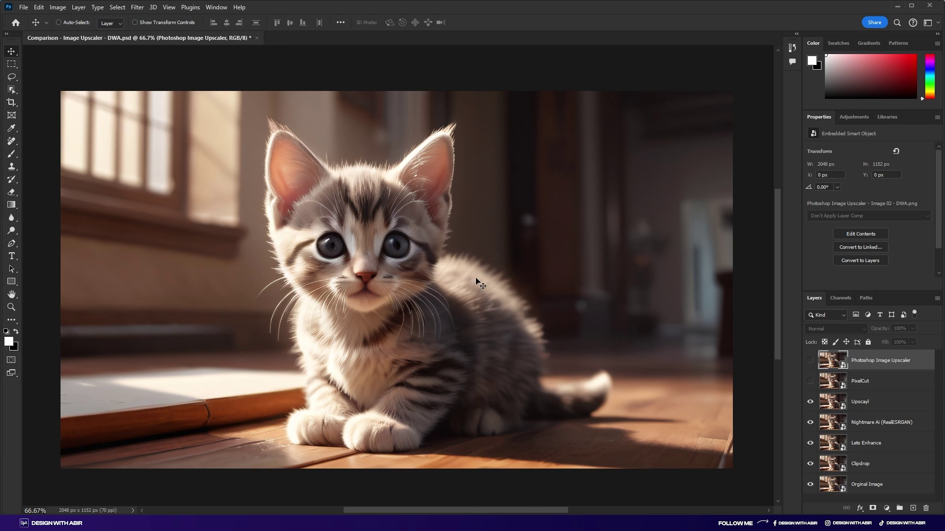
left_click(810, 380)
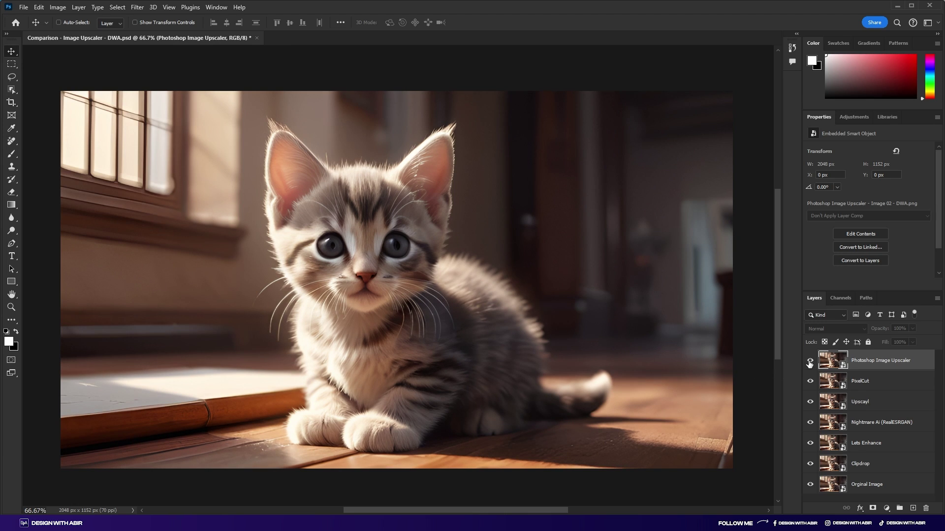
left_click(810, 360)
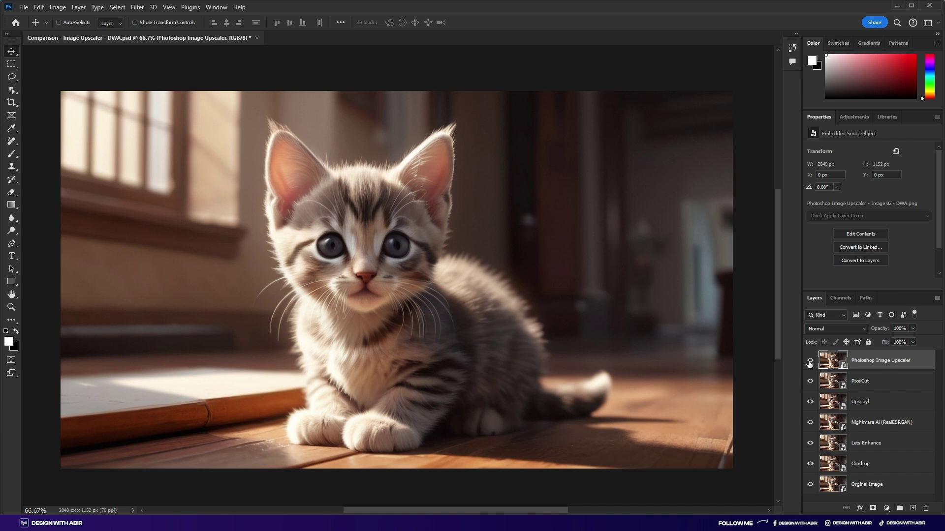
- Hide every layer, show Lets Enhance alone, then toggle the Upscayl layer for comparison
left_click_drag(810, 360, 809, 485)
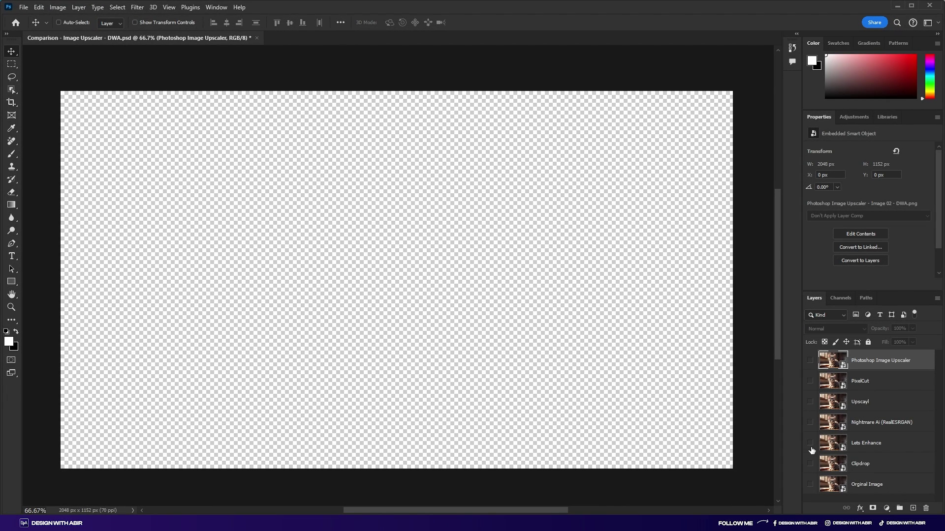
left_click(810, 443)
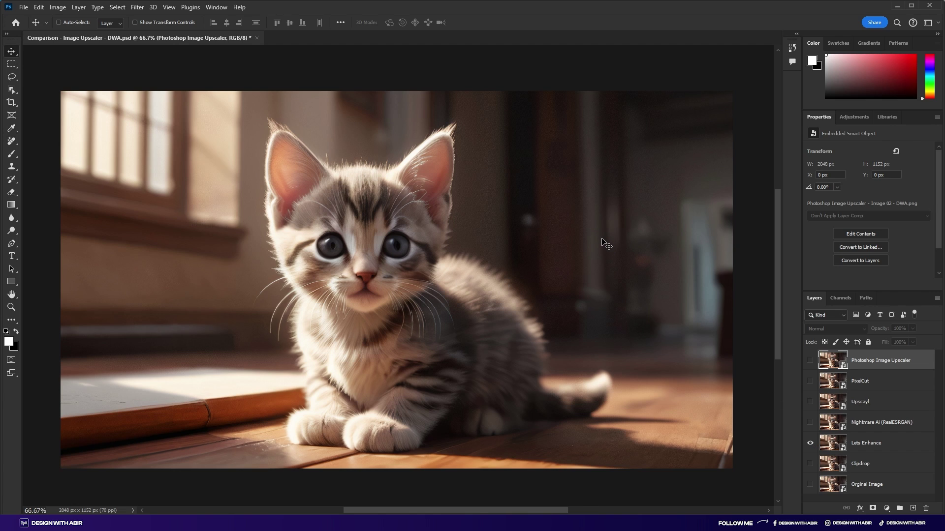
left_click(810, 401)
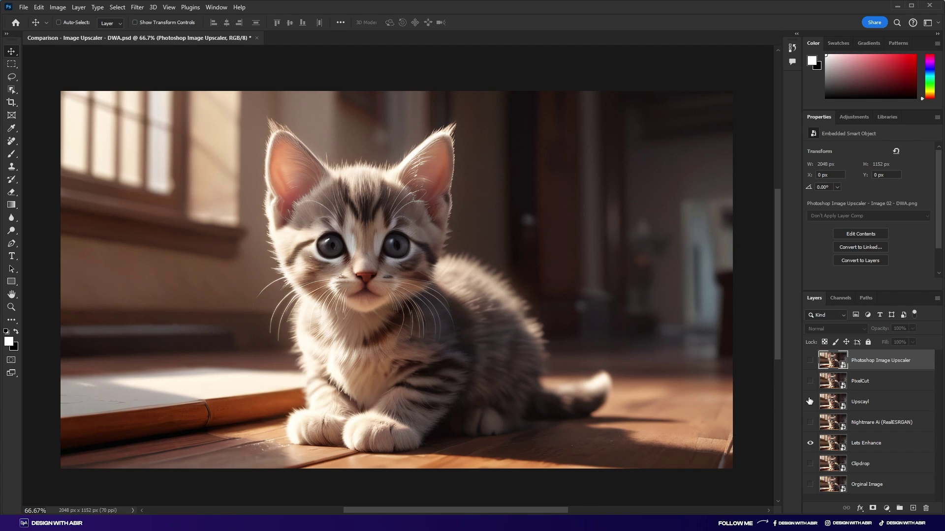